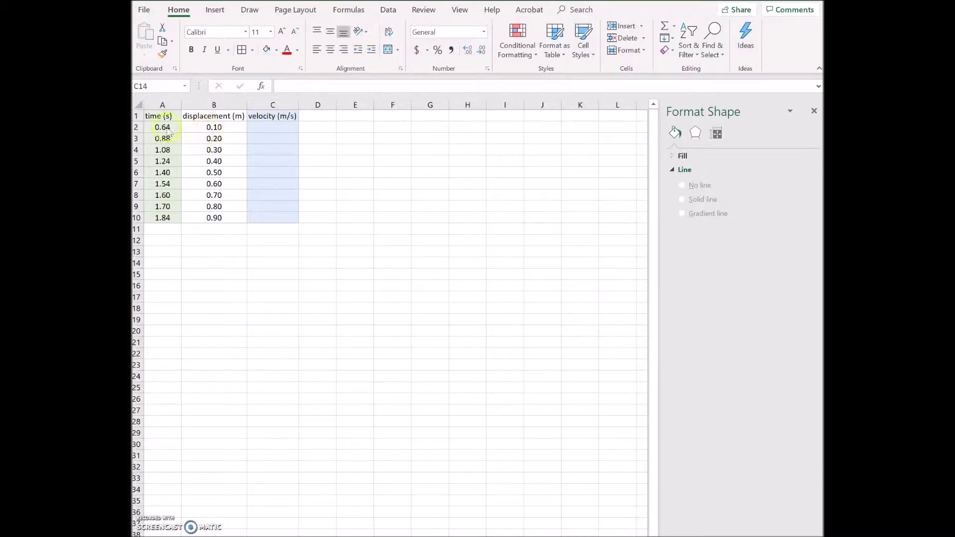
Insert a scatter chart of the time and displacement data in A1:B10 and place it beside the table, level with its first rows
{"action": "left_click_drag", "start_coordinate": [164, 116], "coordinate": [214, 218]}
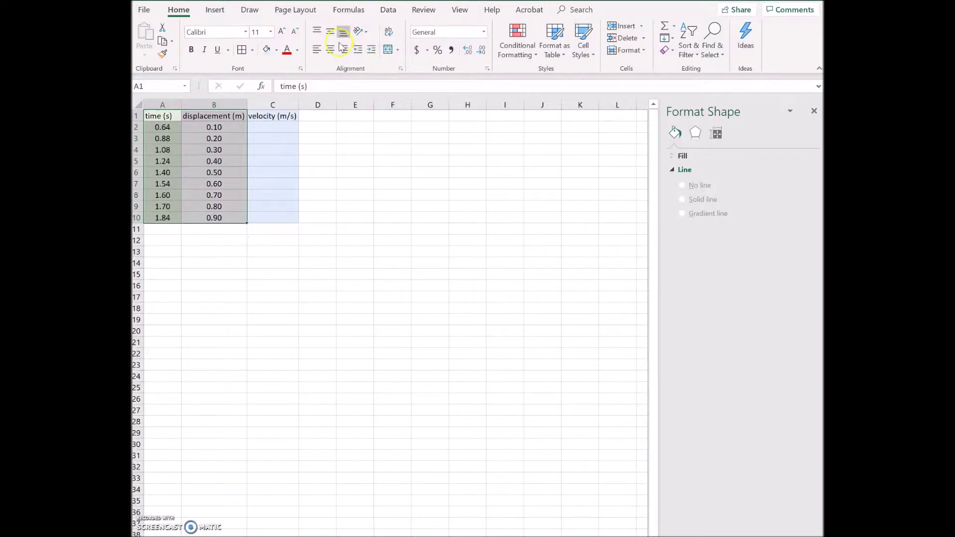
{"action": "left_click", "coordinate": [215, 9]}
{"action": "left_click", "coordinate": [397, 51]}
{"action": "left_click", "coordinate": [407, 85]}
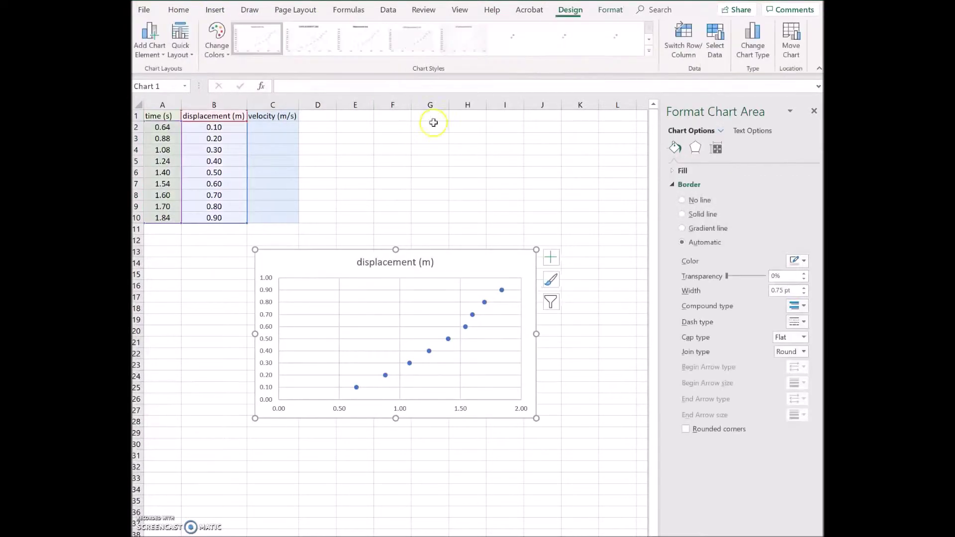
{"action": "left_click_drag", "start_coordinate": [478, 264], "coordinate": [545, 131]}
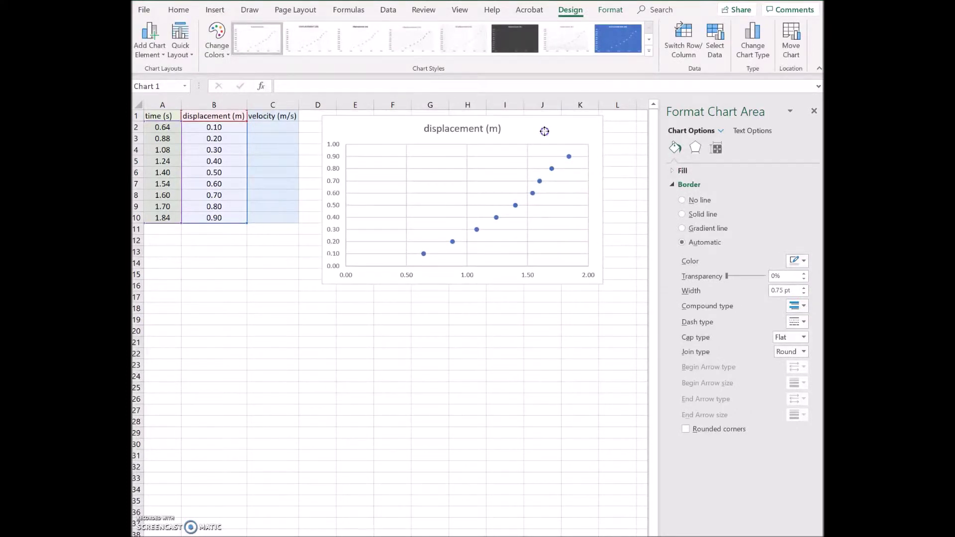
{"action": "left_click", "coordinate": [480, 309]}
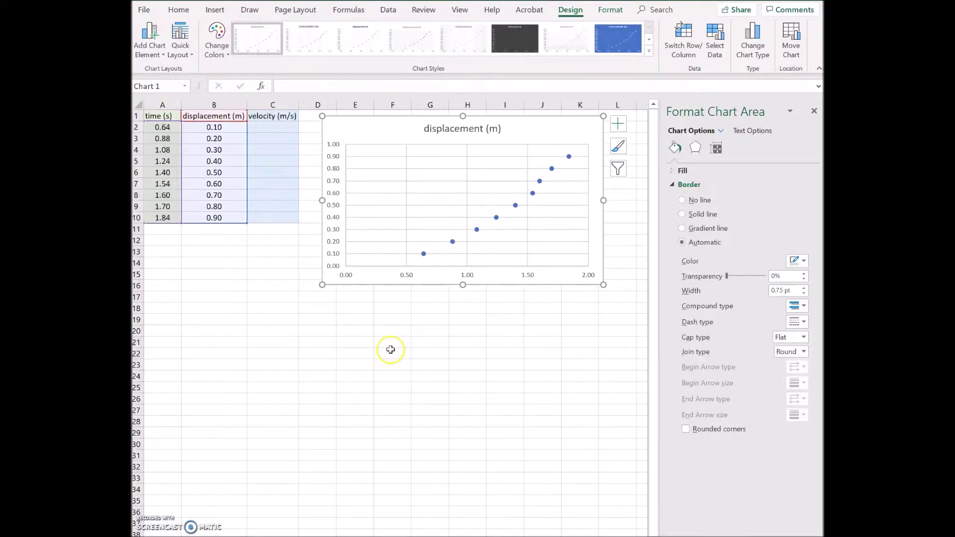
Add a trendline to the displacement chart and set its type to Power
{"action": "left_click", "coordinate": [628, 128]}
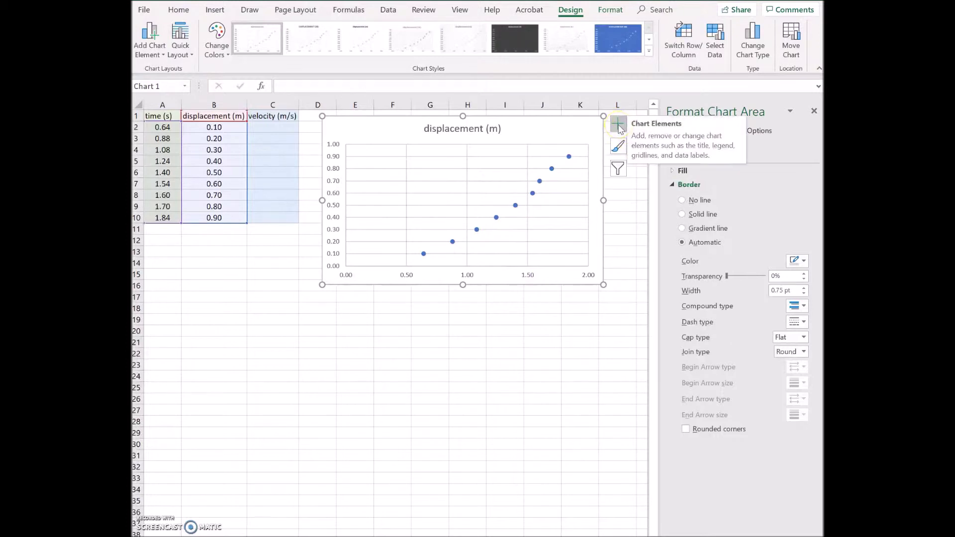
{"action": "left_click", "coordinate": [619, 125]}
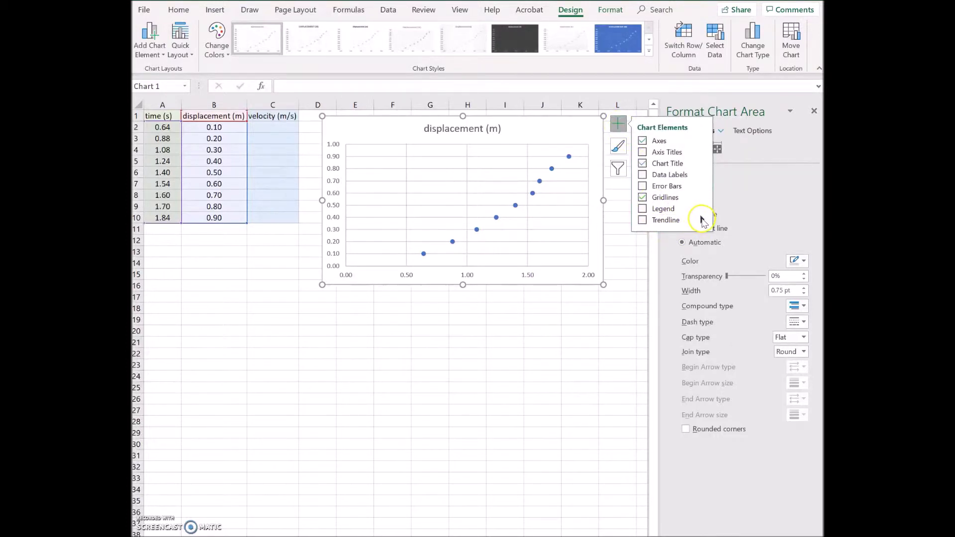
{"action": "left_click", "coordinate": [702, 220]}
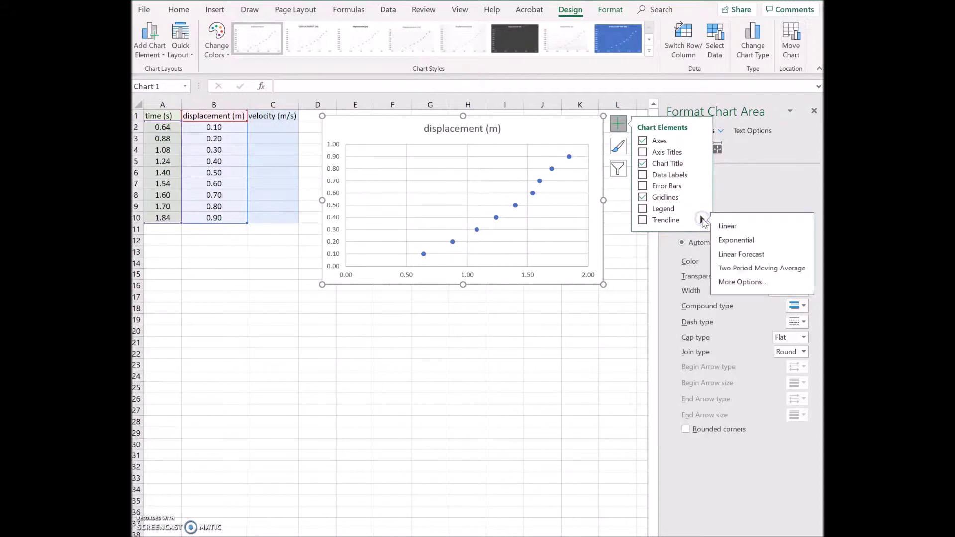
{"action": "left_click", "coordinate": [752, 282]}
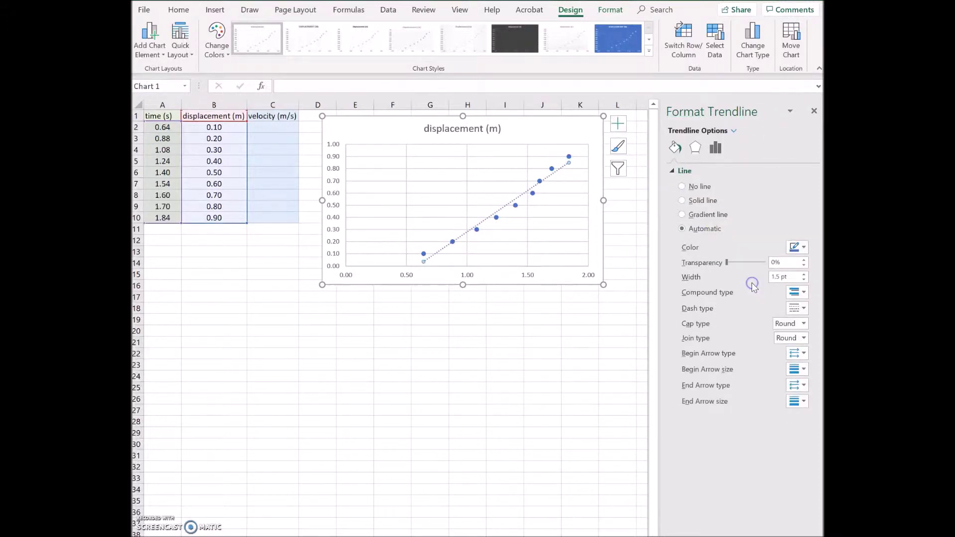
{"action": "left_click", "coordinate": [715, 148]}
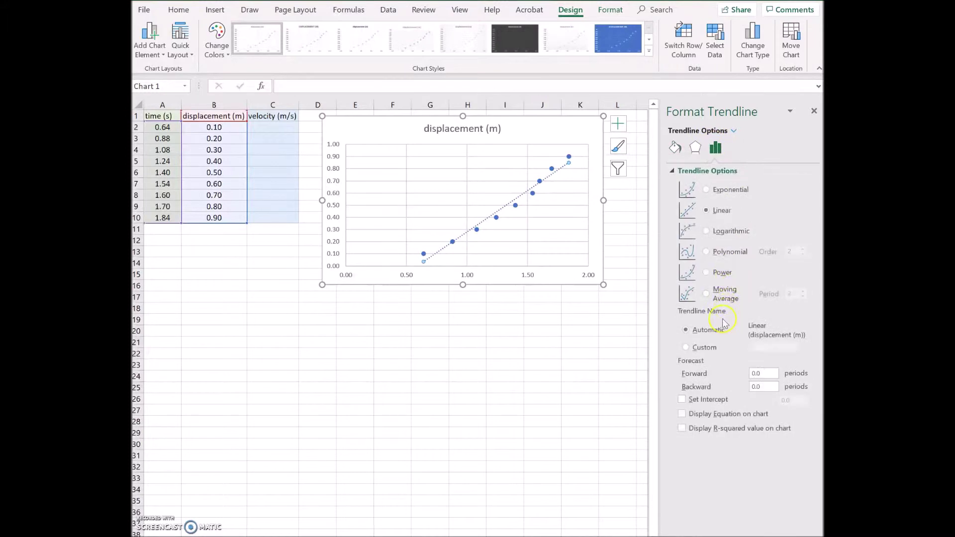
{"action": "left_click", "coordinate": [706, 272]}
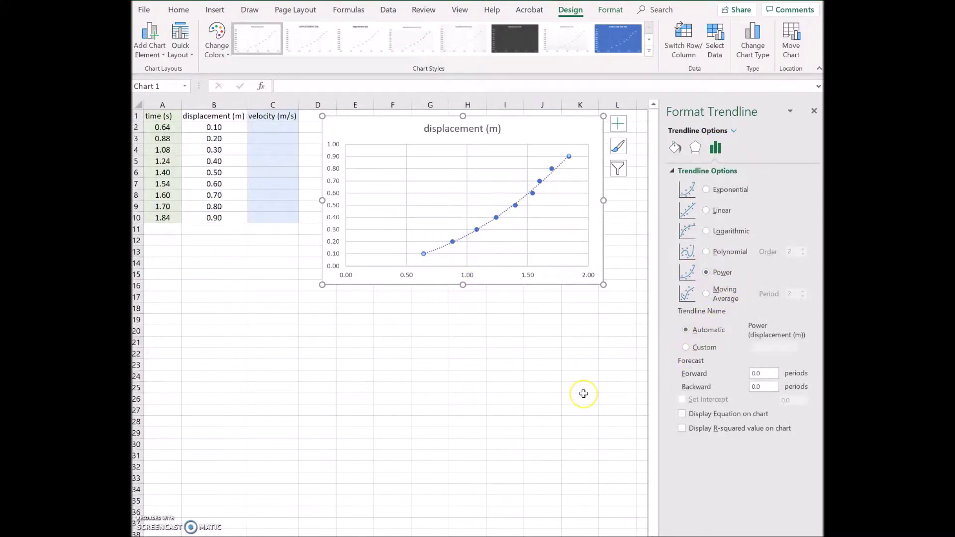
Display the power trendline's equation and R-squared value, and move the label to the clear upper-left area of the plot
{"action": "left_click", "coordinate": [683, 415]}
{"action": "left_click", "coordinate": [683, 429]}
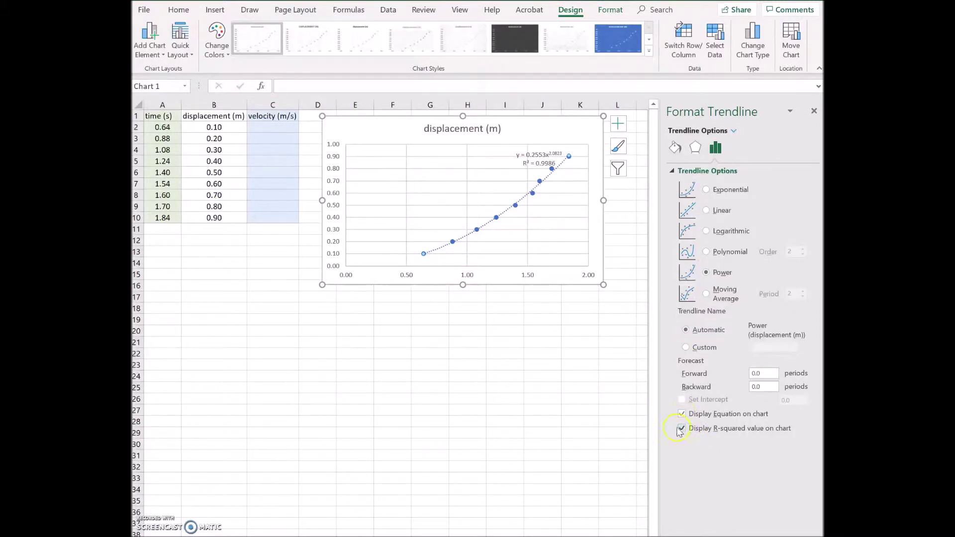
{"action": "left_click", "coordinate": [530, 155]}
{"action": "left_click_drag", "start_coordinate": [530, 156], "coordinate": [421, 159]}
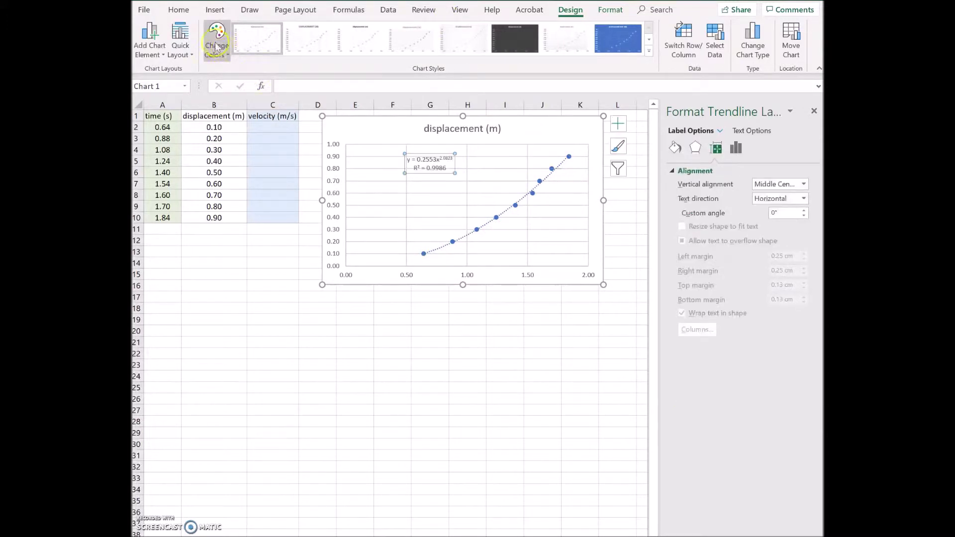
Set the displacement chart's trendline equation label to font size 12
{"action": "left_click", "coordinate": [178, 10]}
{"action": "left_click", "coordinate": [271, 32]}
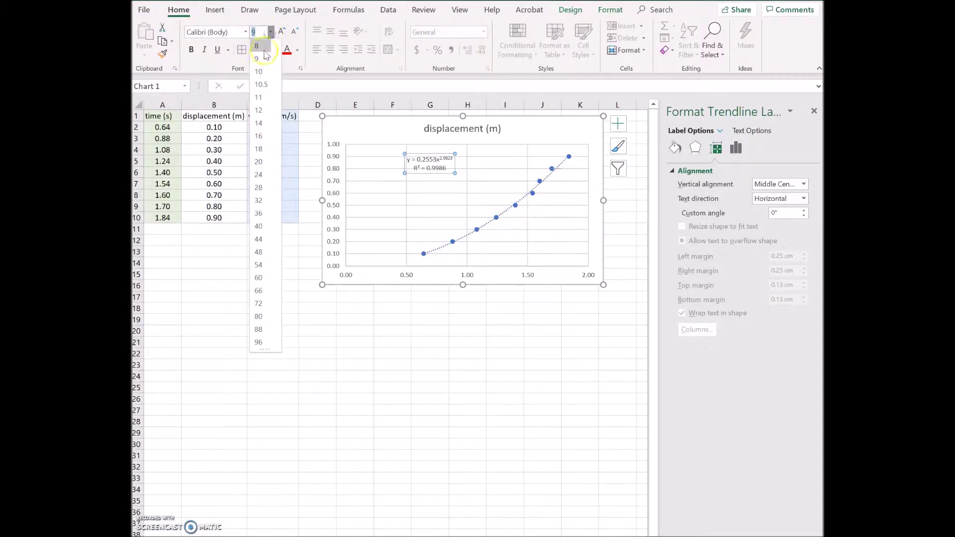
{"action": "left_click", "coordinate": [260, 110]}
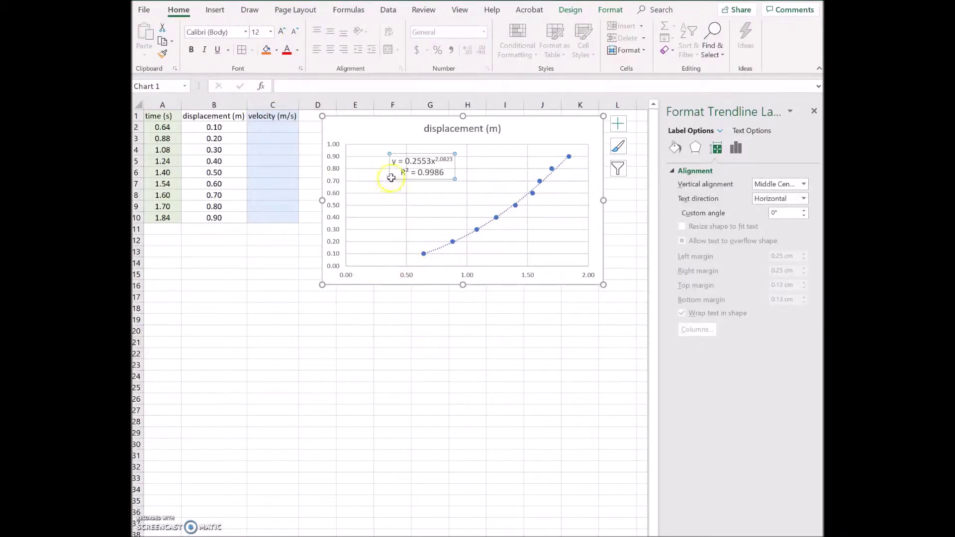
{"action": "left_click", "coordinate": [451, 355]}
{"action": "left_click", "coordinate": [324, 203]}
Calculate the velocity in C2 with the formula =B2/A2*2 and fill it down through C10
{"action": "left_click", "coordinate": [265, 127]}
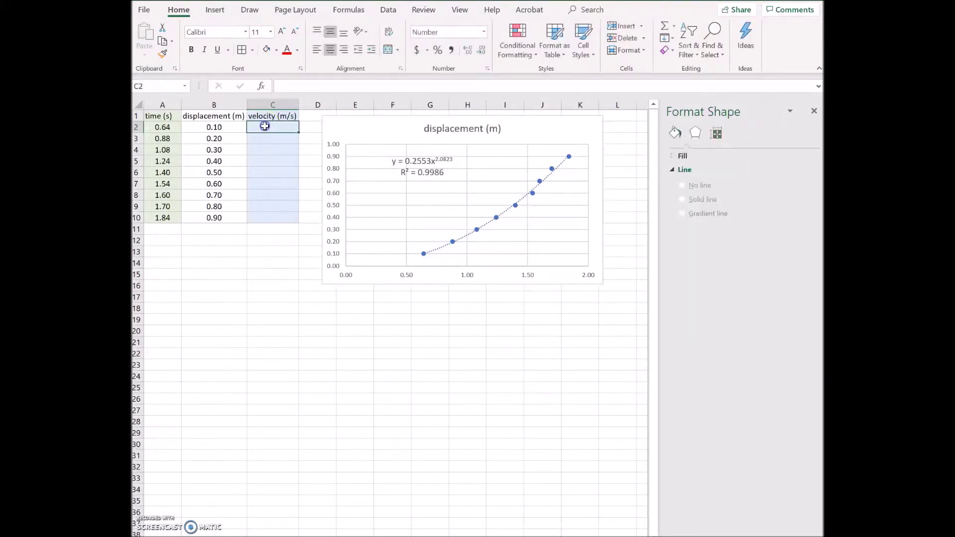
{"action": "left_click", "coordinate": [285, 86]}
{"action": "type", "text": "="}
{"action": "left_click", "coordinate": [222, 128]}
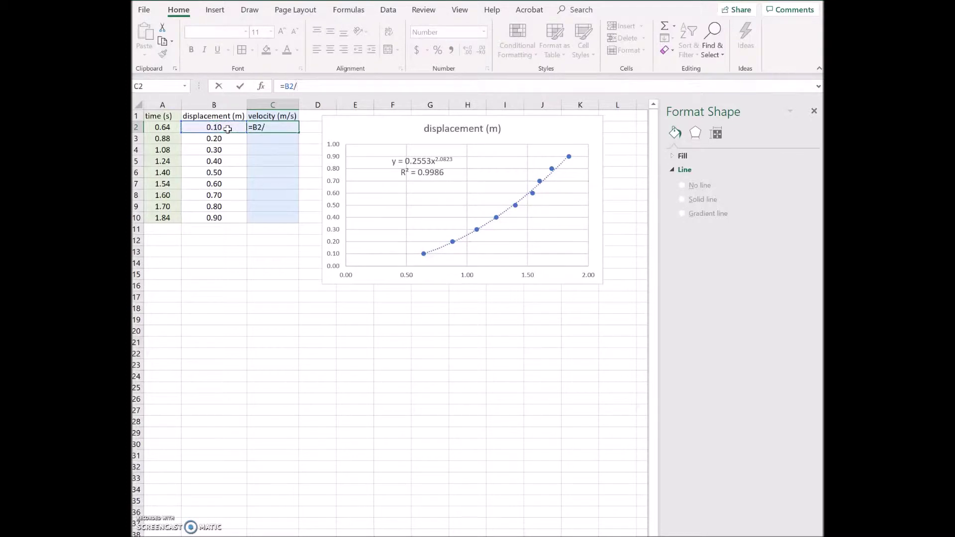
{"action": "left_click", "coordinate": [168, 127]}
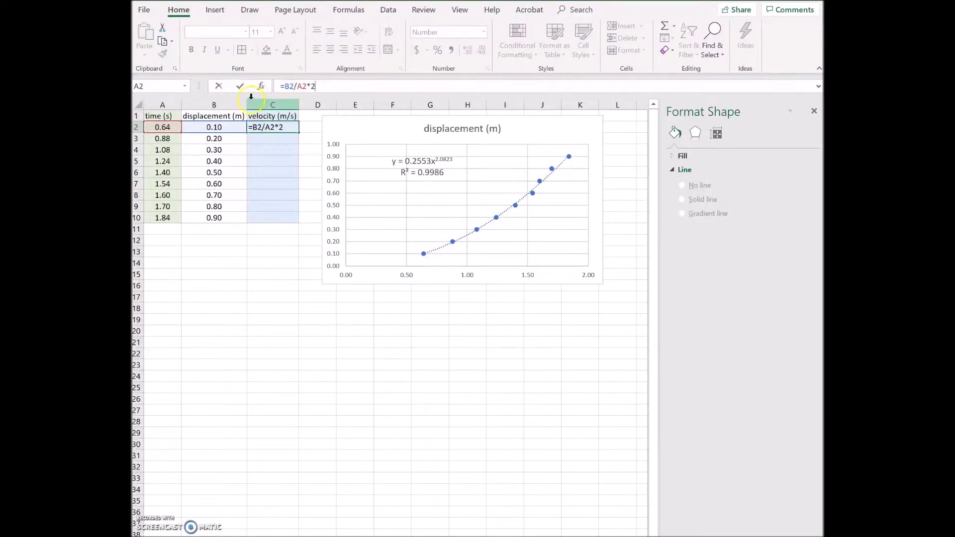
{"action": "left_click", "coordinate": [242, 87]}
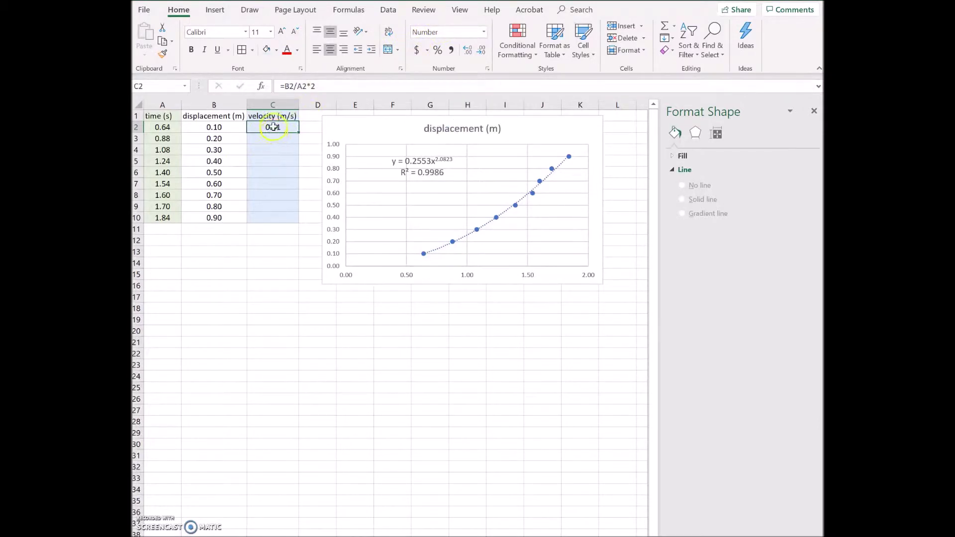
{"action": "left_click_drag", "start_coordinate": [273, 128], "coordinate": [270, 219]}
{"action": "key", "text": "ctrl+d"}
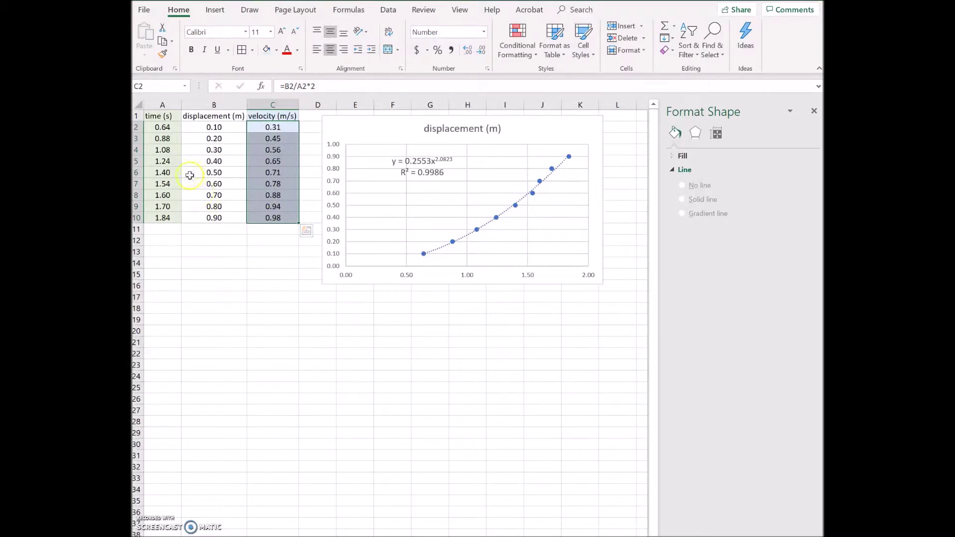
Insert a scatter chart of velocity against time from columns A and C, rows 1 to 10, and place it below the displacement chart
{"action": "left_click_drag", "start_coordinate": [165, 117], "coordinate": [166, 222]}
{"action": "left_click", "coordinate": [288, 118], "text": "ctrl"}
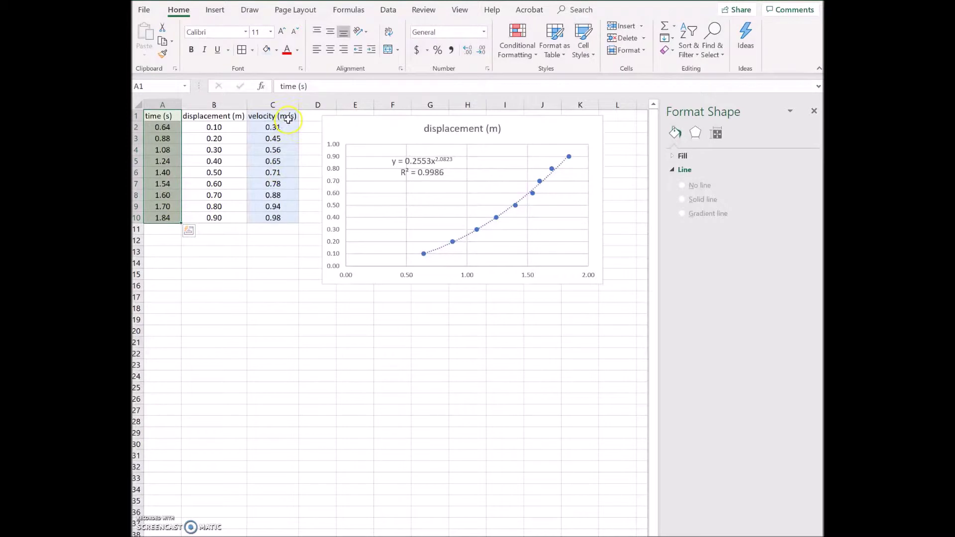
{"action": "left_click_drag", "start_coordinate": [281, 117], "coordinate": [277, 217]}
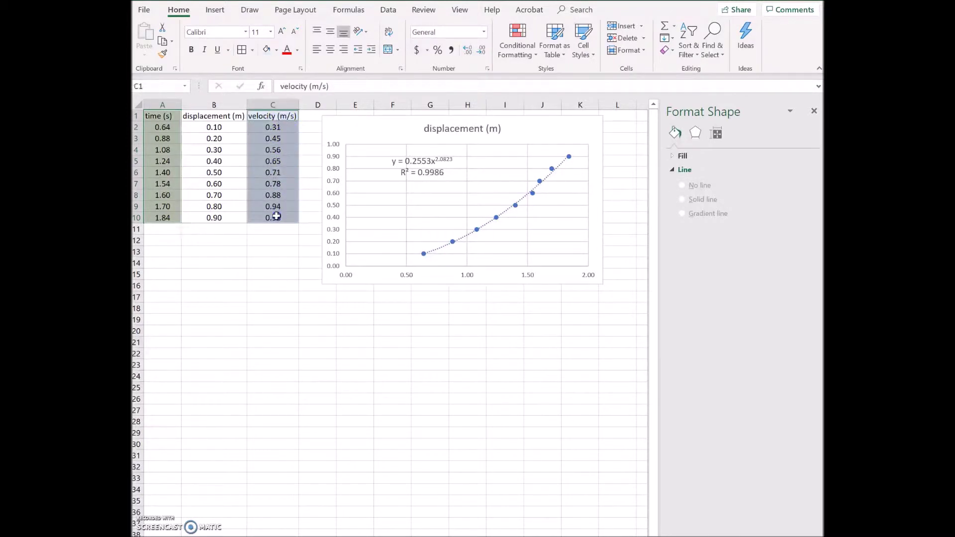
{"action": "left_click", "coordinate": [215, 9]}
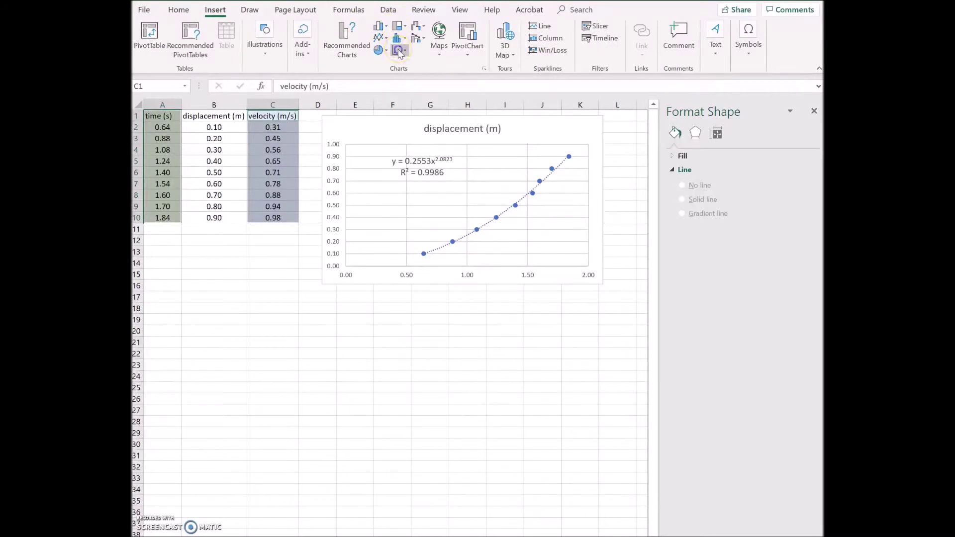
{"action": "left_click", "coordinate": [399, 50]}
{"action": "left_click", "coordinate": [406, 92]}
{"action": "mouse_move", "coordinate": [451, 273]}
{"action": "left_mouse_down"}
{"action": "mouse_move", "coordinate": [482, 313]}
{"action": "mouse_move", "coordinate": [517, 311]}
{"action": "left_mouse_up"}
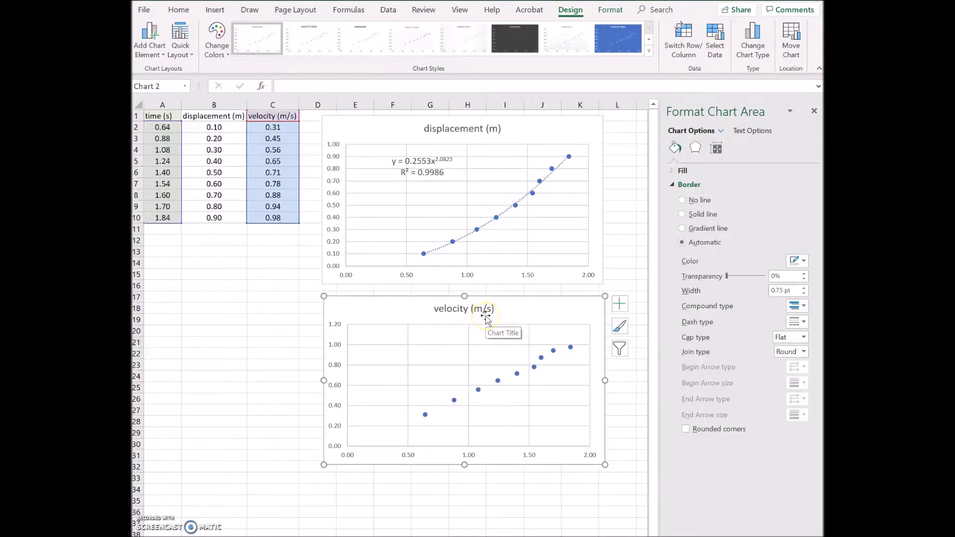
{"action": "left_click", "coordinate": [463, 491]}
Add a linear trendline to the velocity chart
{"action": "left_click", "coordinate": [619, 304]}
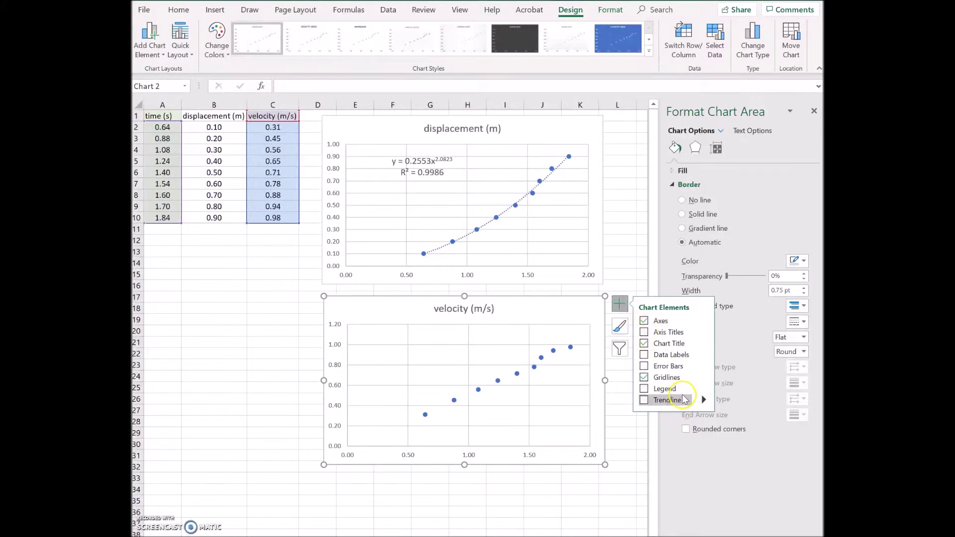
{"action": "left_click", "coordinate": [704, 399]}
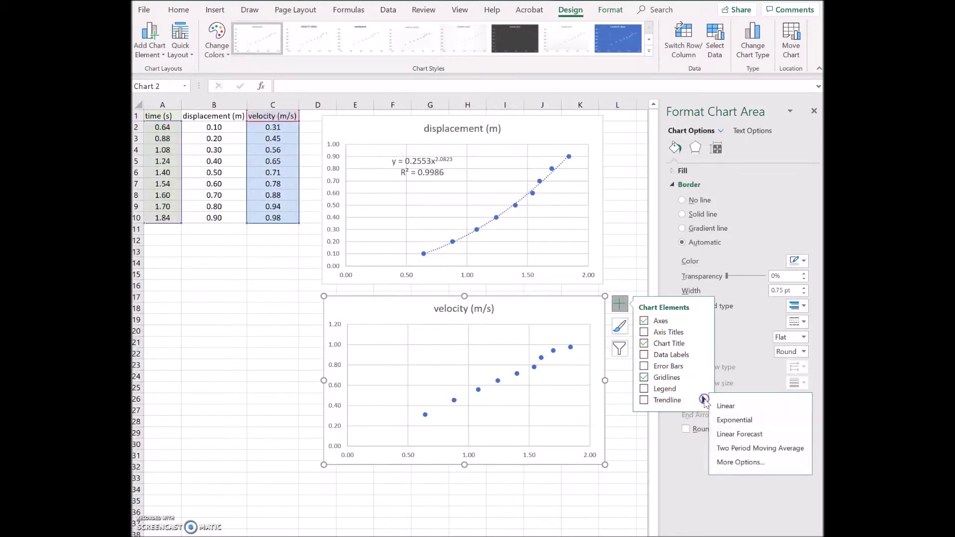
{"action": "left_click", "coordinate": [728, 406]}
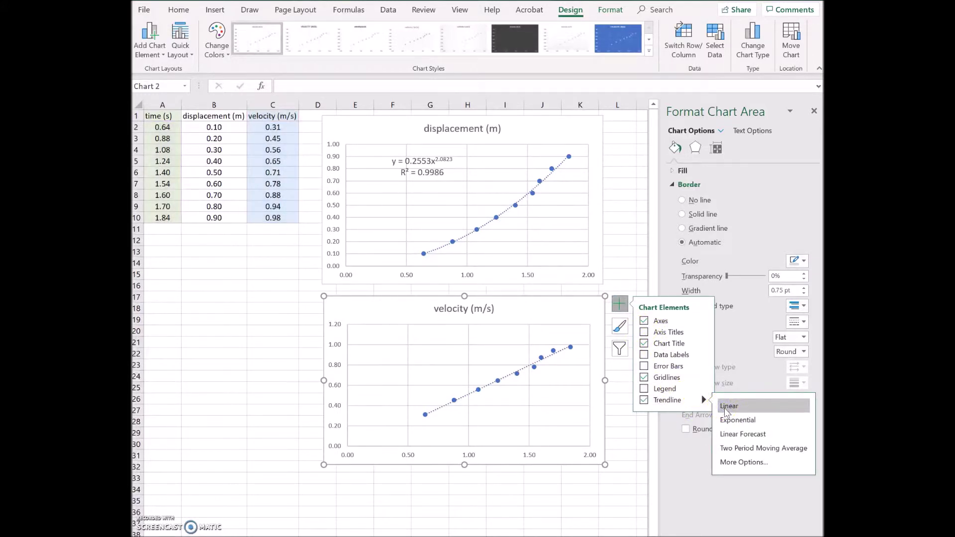
Display the equation and R-squared value for the velocity chart's linear trendline, and move the label above the line in the plot's upper area
{"action": "left_click", "coordinate": [740, 463]}
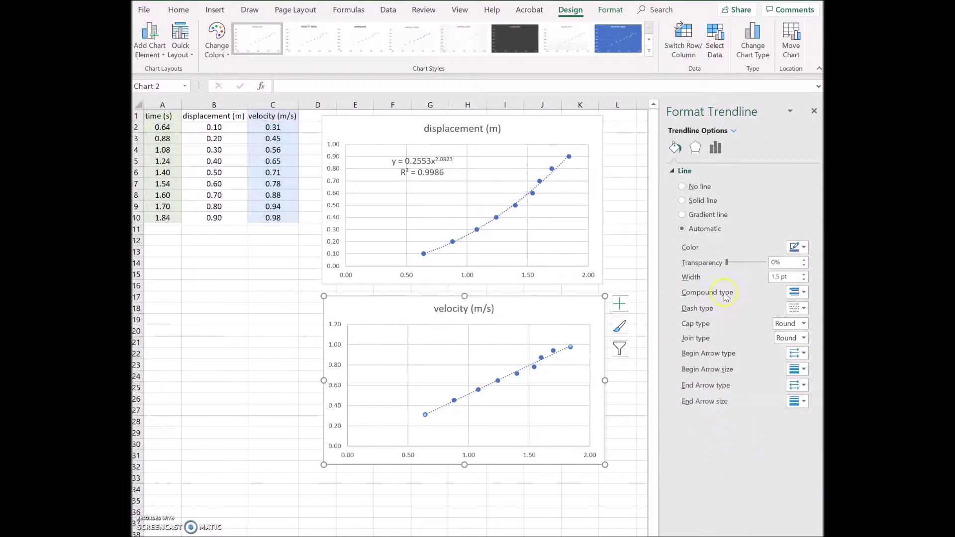
{"action": "left_click", "coordinate": [716, 148]}
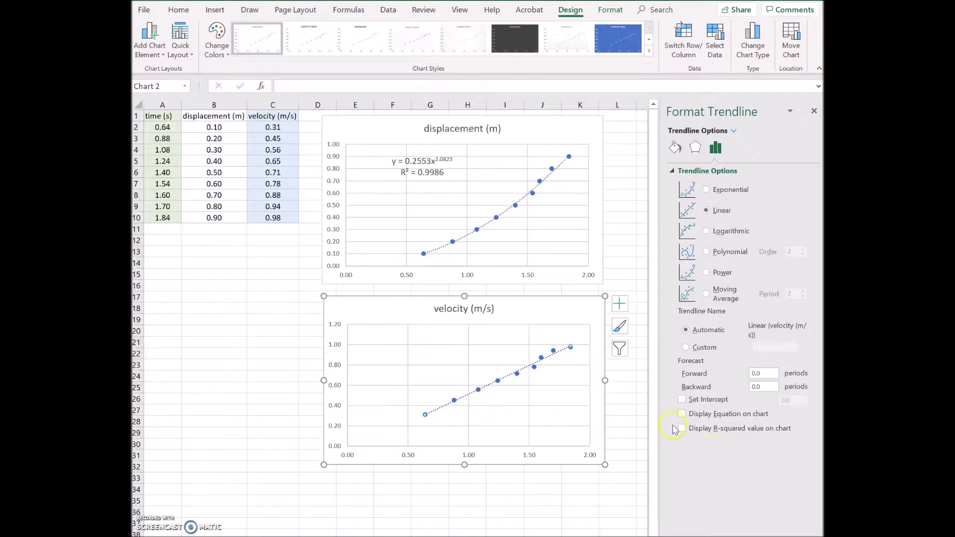
{"action": "left_click", "coordinate": [683, 415]}
{"action": "left_click", "coordinate": [683, 429]}
{"action": "left_click_drag", "start_coordinate": [518, 343], "coordinate": [432, 337]}
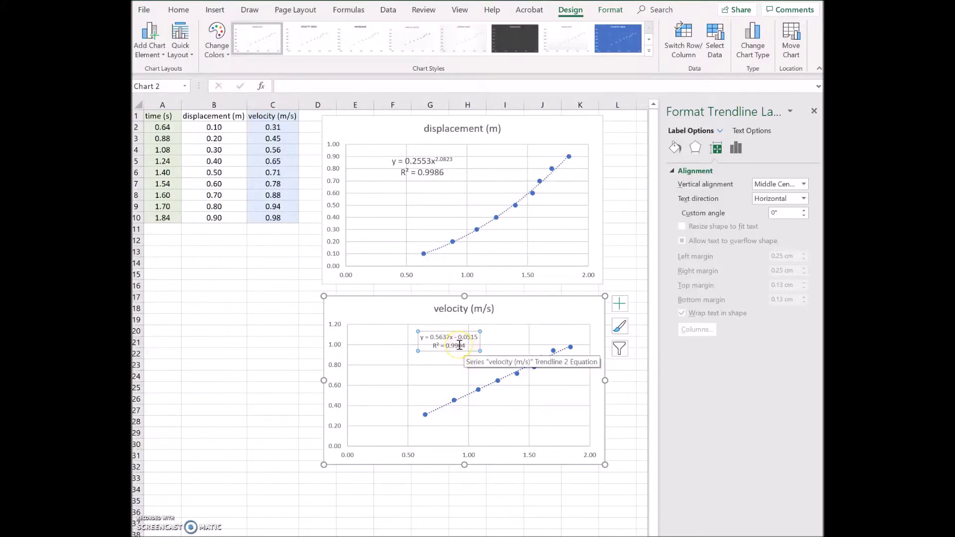
Extend the velocity chart's linear trendline with a backward forecast of 0.64 periods
{"action": "left_click", "coordinate": [737, 148]}
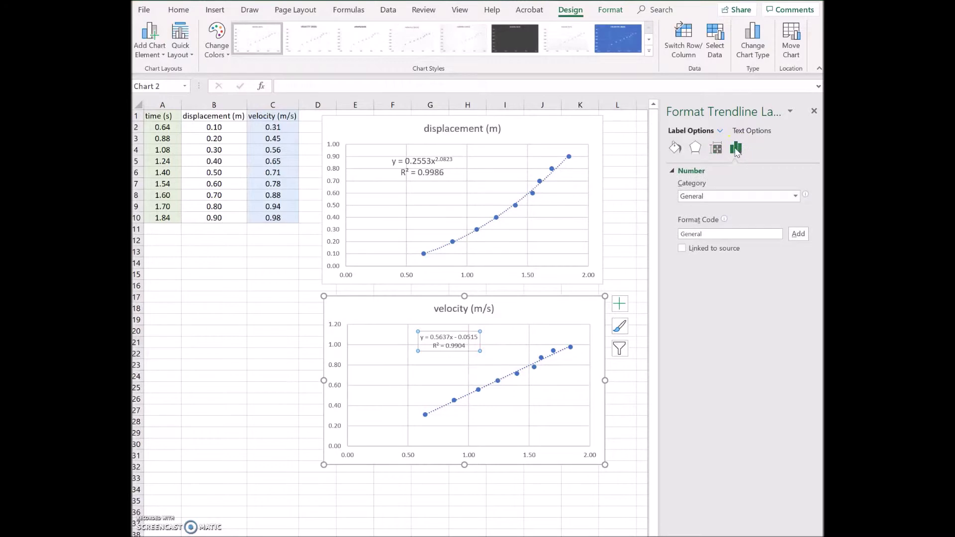
{"action": "left_click", "coordinate": [507, 381]}
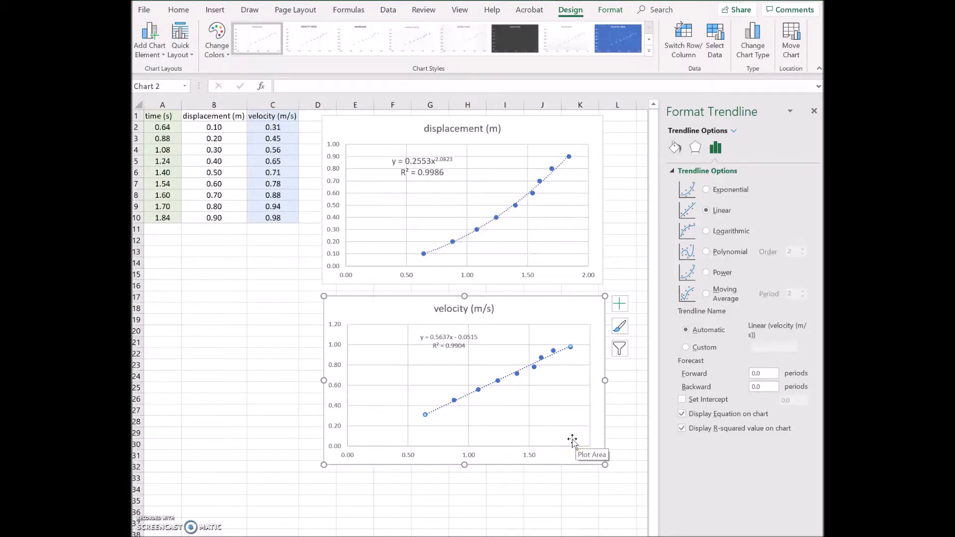
{"action": "left_click", "coordinate": [506, 391]}
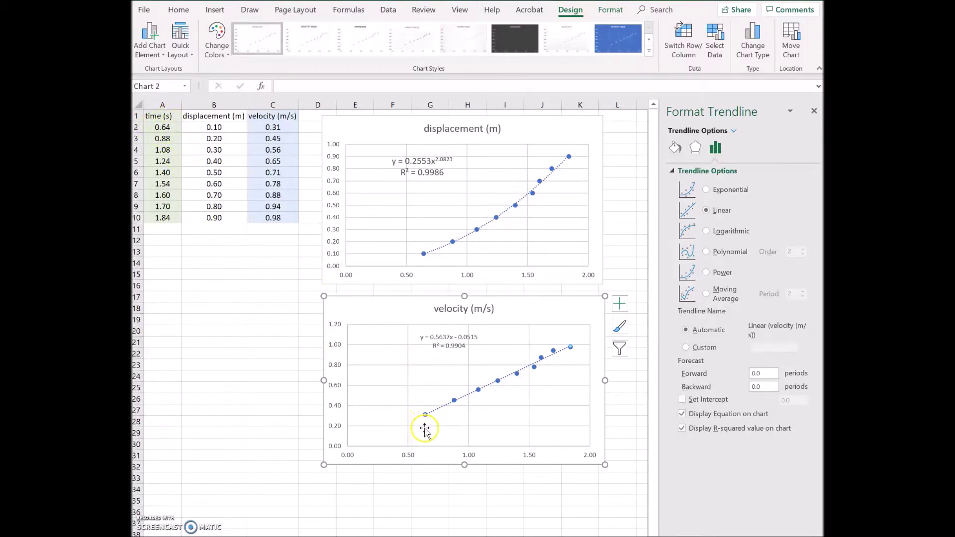
{"action": "double_click", "coordinate": [757, 386]}
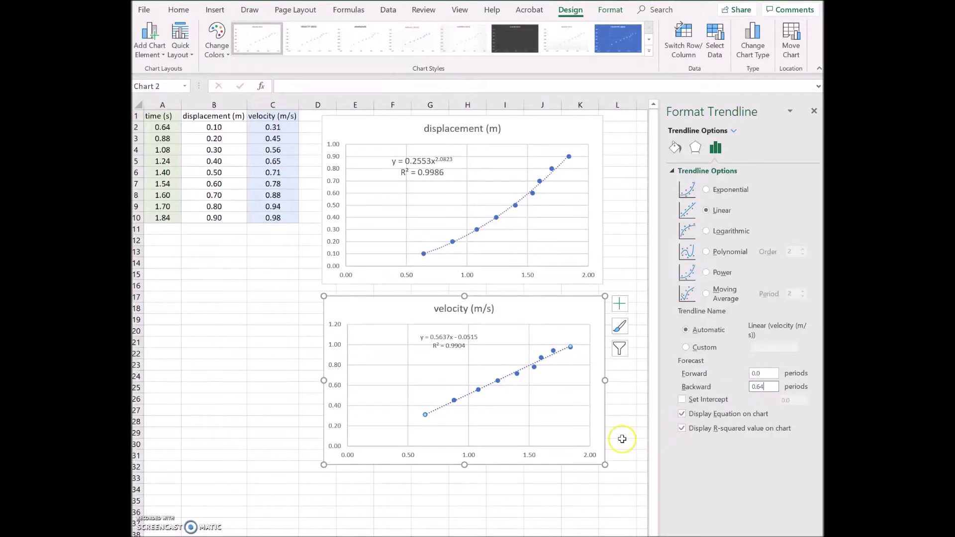
{"action": "left_click", "coordinate": [620, 444]}
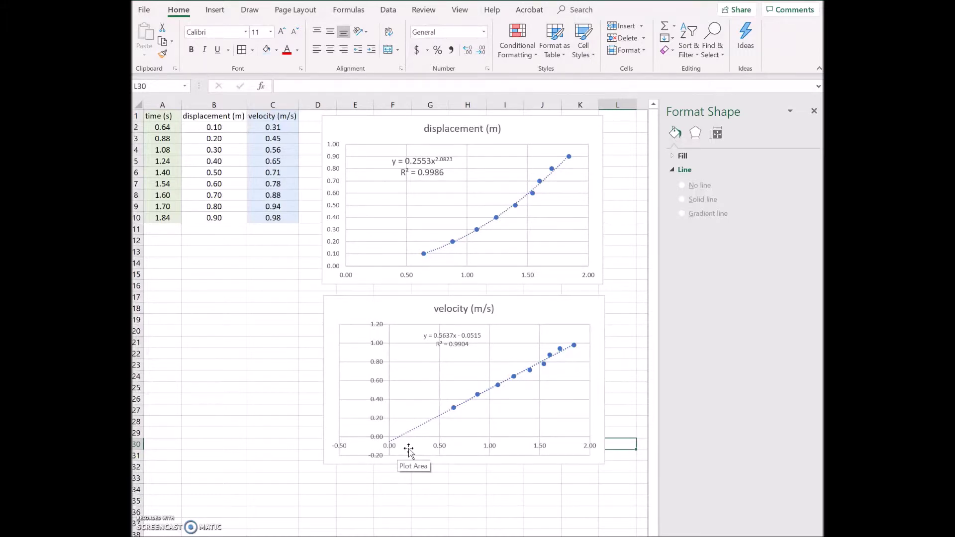
Try adding another linear trendline to the velocity chart with its intercept set to 0.0
{"action": "left_click", "coordinate": [587, 311]}
{"action": "left_click", "coordinate": [620, 305]}
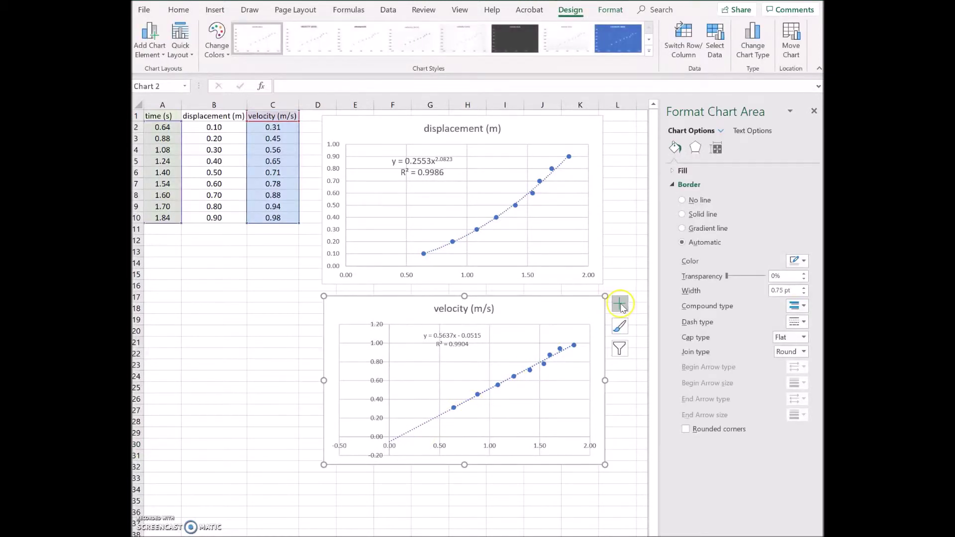
{"action": "left_click", "coordinate": [620, 305]}
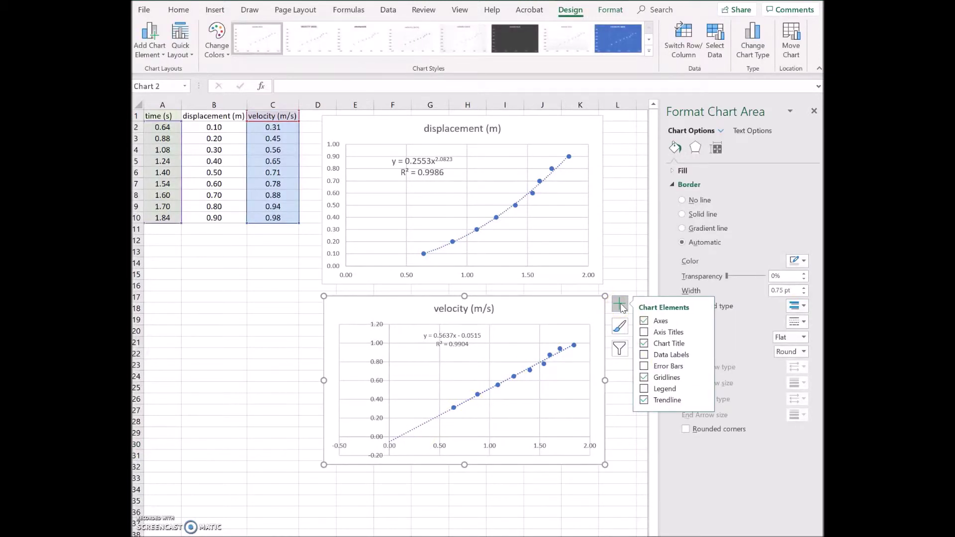
{"action": "left_click", "coordinate": [705, 401]}
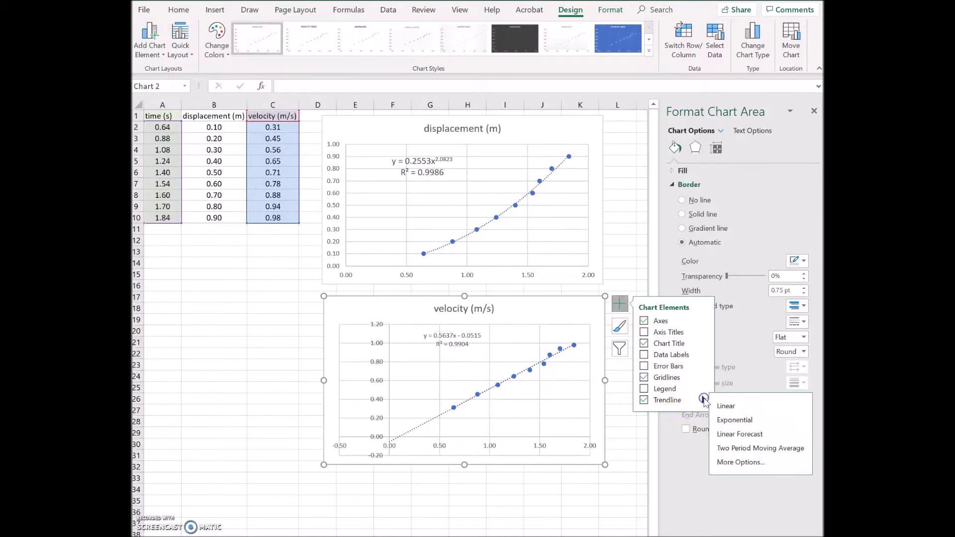
{"action": "left_click", "coordinate": [749, 463]}
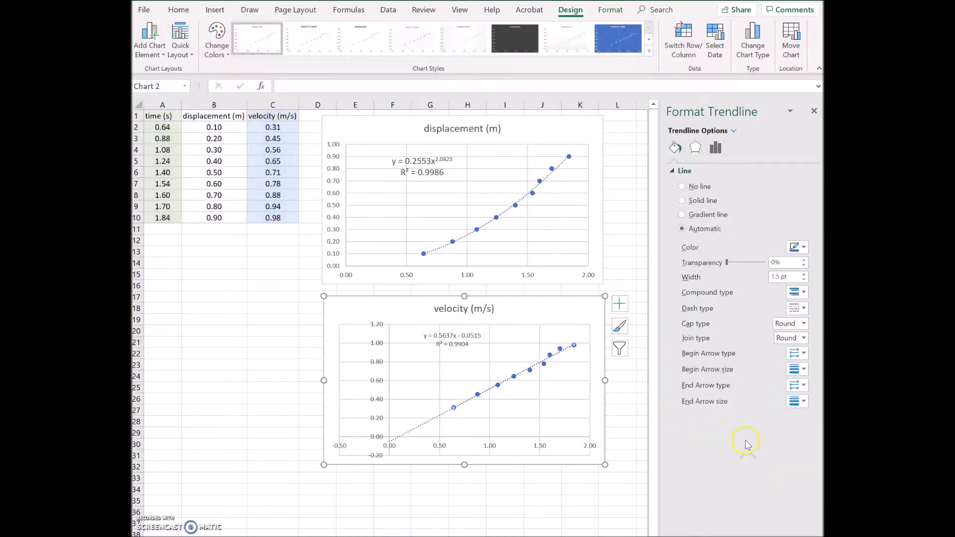
{"action": "left_click", "coordinate": [715, 149]}
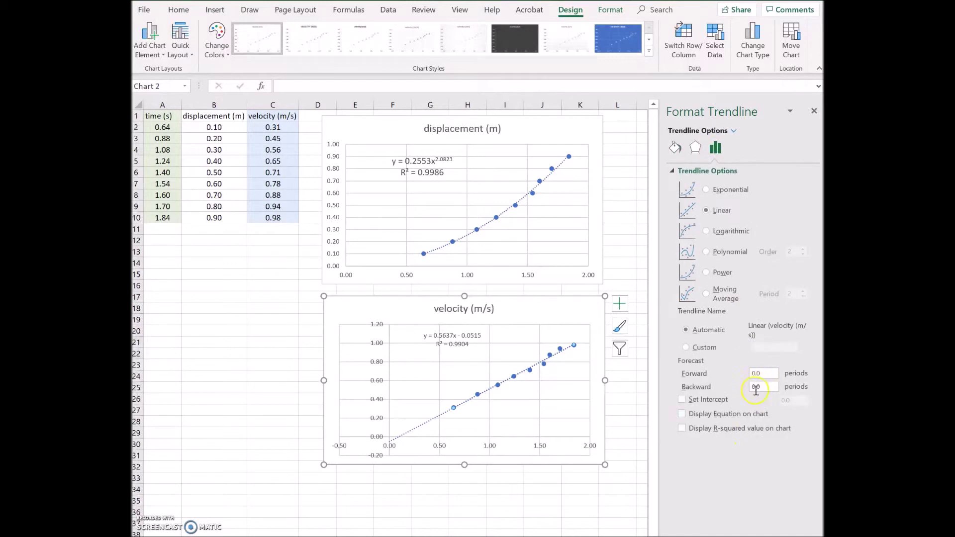
{"action": "left_click", "coordinate": [682, 399]}
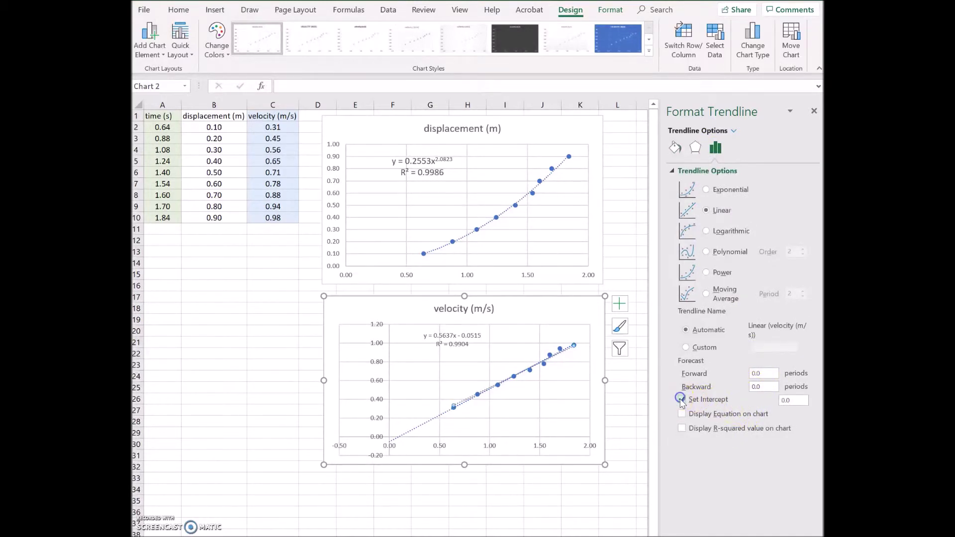
Delete the surplus trendlines from the velocity chart, including the one with the equation label, leaving a single plain linear trendline selected
{"action": "left_click", "coordinate": [432, 420]}
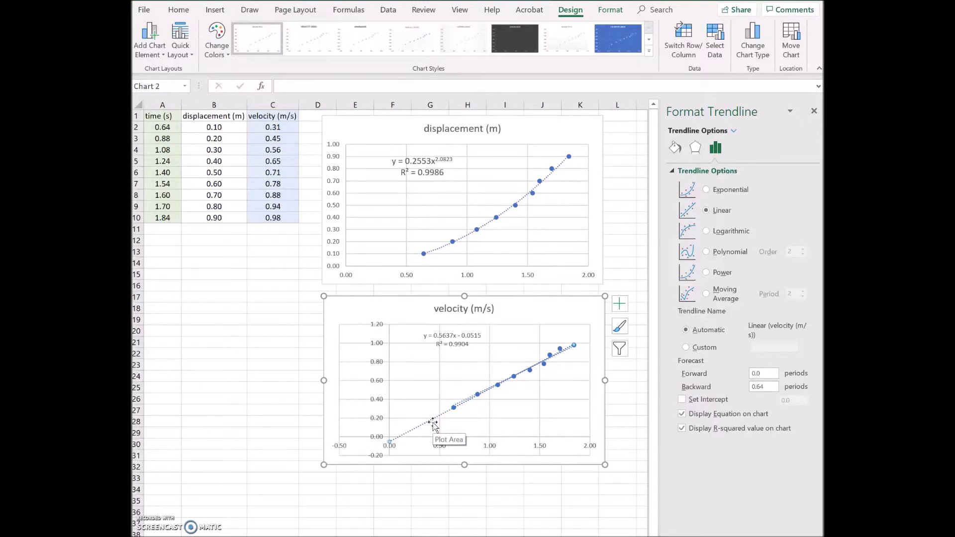
{"action": "key", "text": "Delete"}
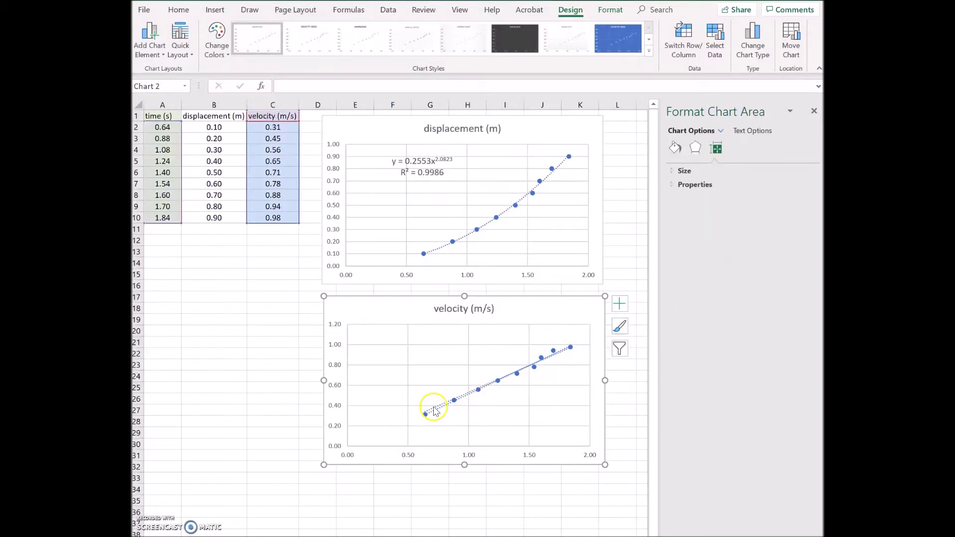
{"action": "left_click", "coordinate": [434, 411]}
{"action": "left_click", "coordinate": [438, 411]}
{"action": "left_click", "coordinate": [440, 409]}
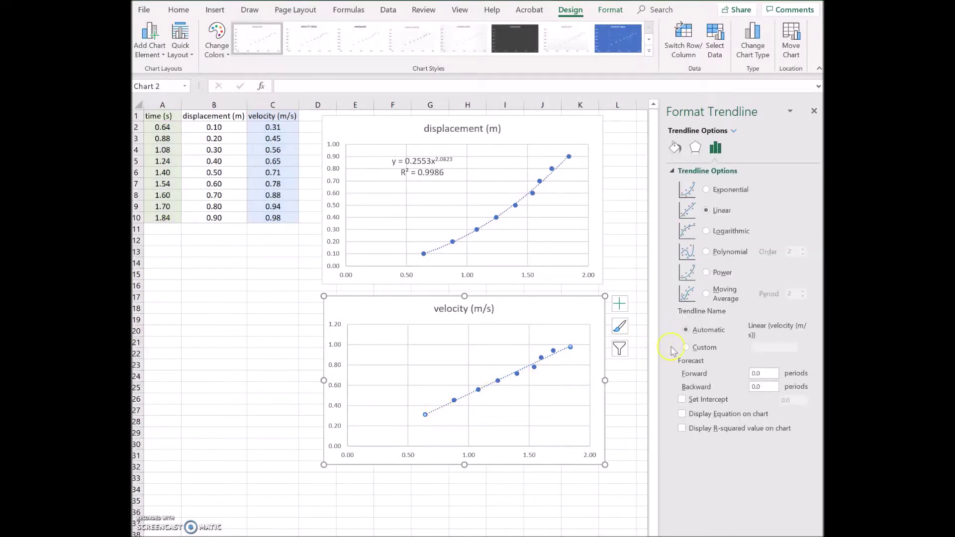
Set the remaining velocity trendline's intercept to 0.0 and its backward forecast to 0.64 periods
{"action": "left_click", "coordinate": [682, 400]}
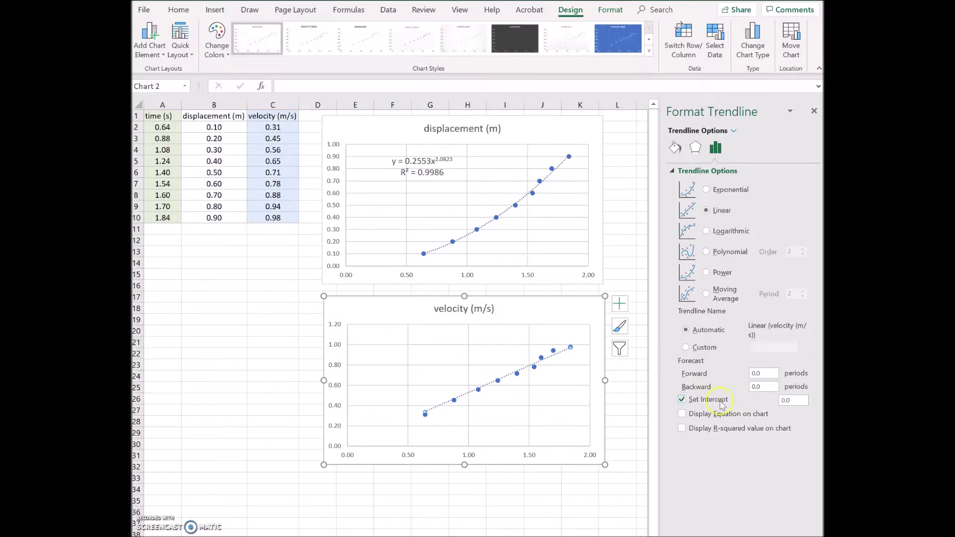
{"action": "double_click", "coordinate": [757, 387]}
{"action": "left_click", "coordinate": [619, 488]}
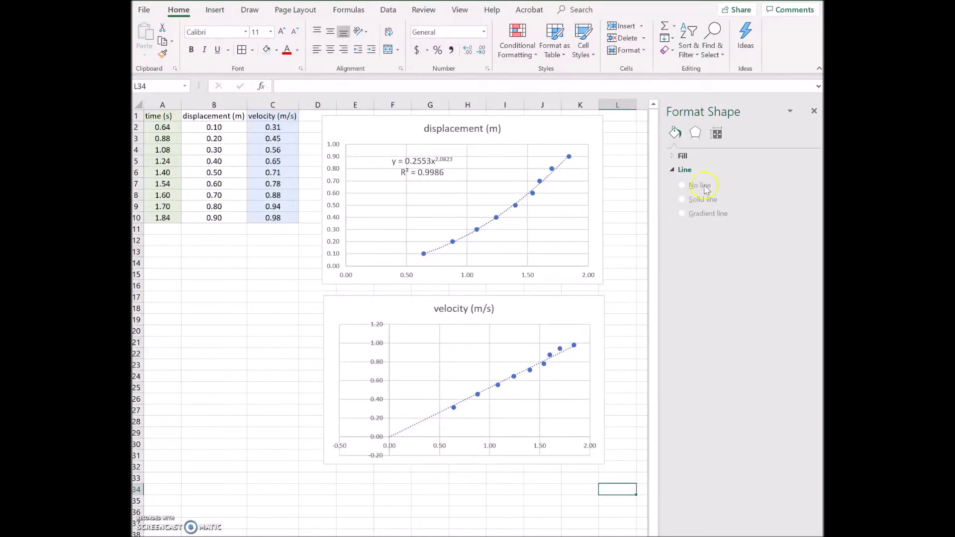
Display the equation and R-squared value for the velocity trendline, and move the label above the line in the plot's upper area
{"action": "left_click", "coordinate": [506, 382]}
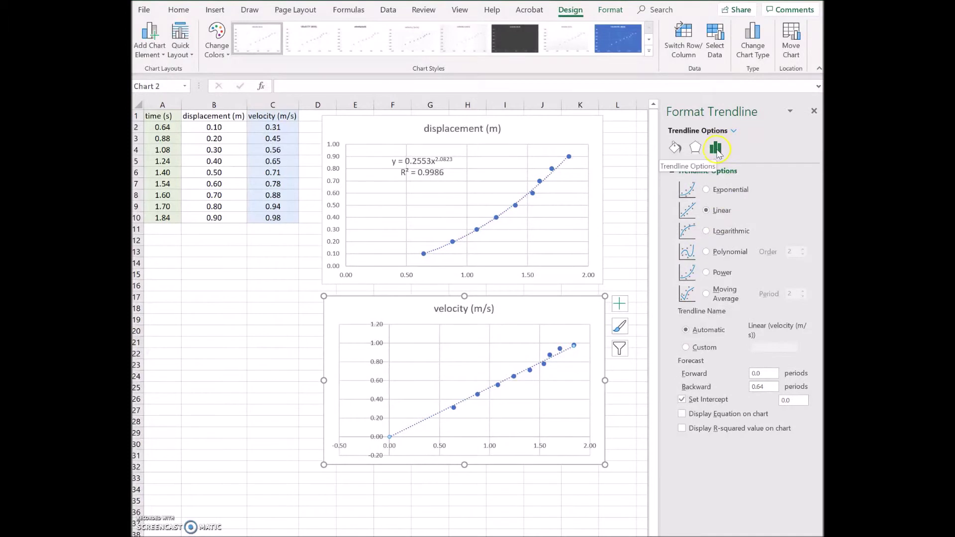
{"action": "left_click", "coordinate": [682, 415]}
{"action": "left_click", "coordinate": [682, 428]}
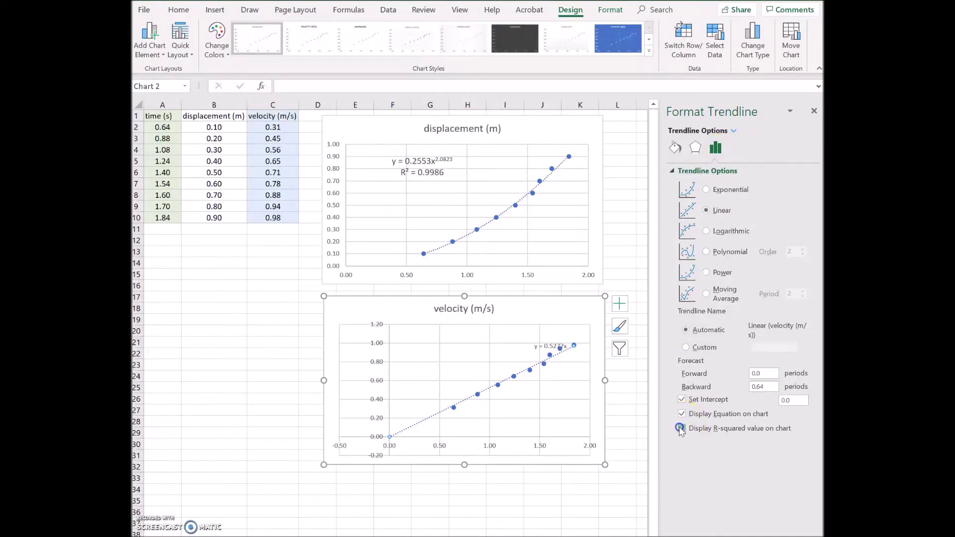
{"action": "left_click_drag", "start_coordinate": [556, 348], "coordinate": [463, 346]}
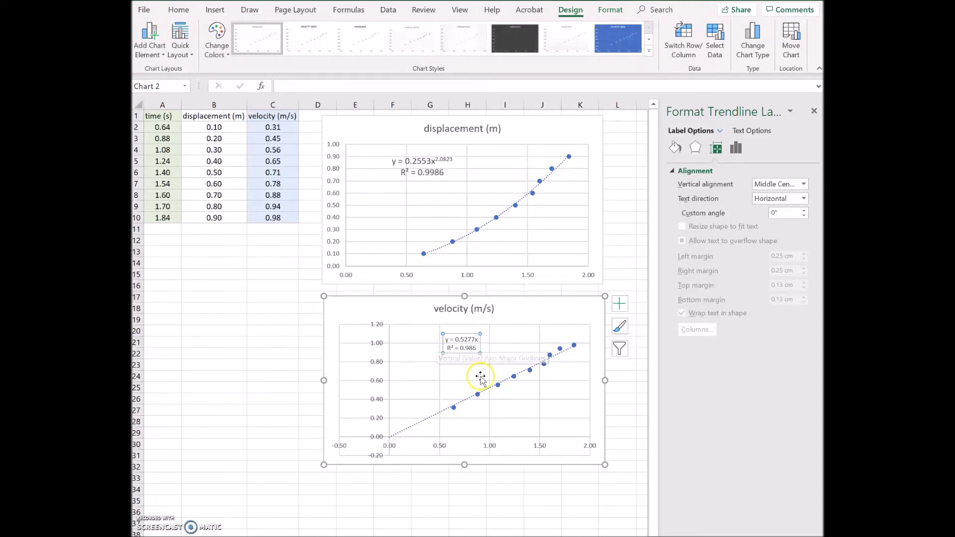
Add axis titles to the velocity chart and set the vertical axis title to "velocity,v(ms-2)"
{"action": "left_click", "coordinate": [622, 304]}
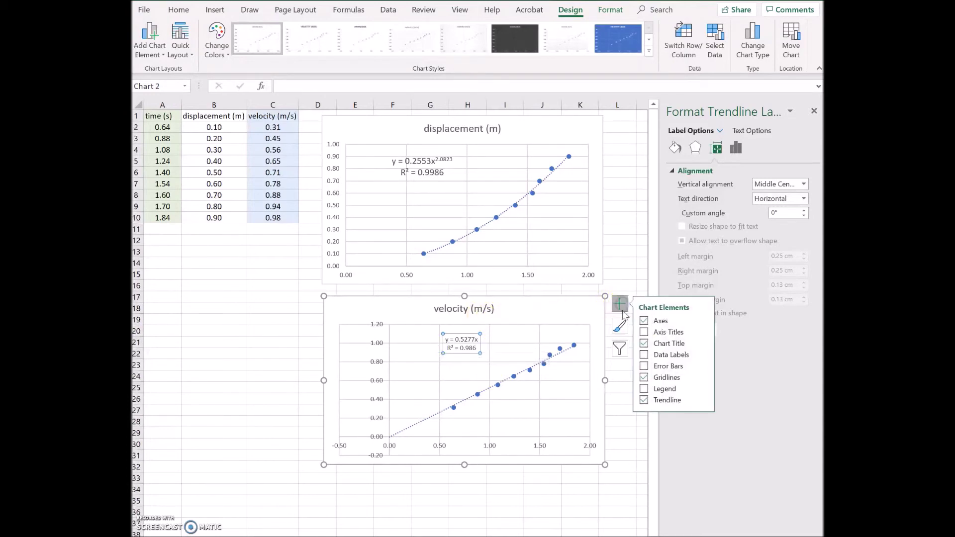
{"action": "left_click", "coordinate": [645, 333]}
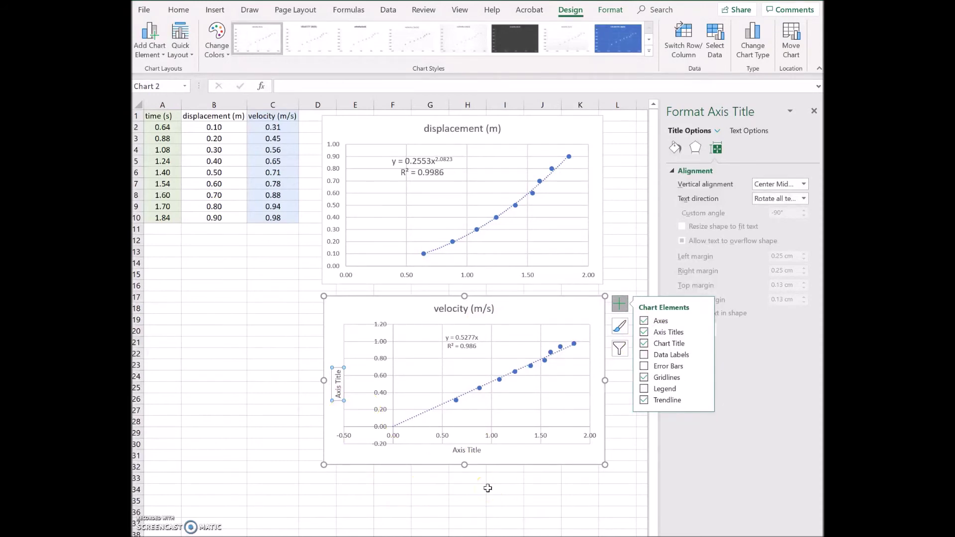
{"action": "type", "text": "velocity,v(ms-2"}
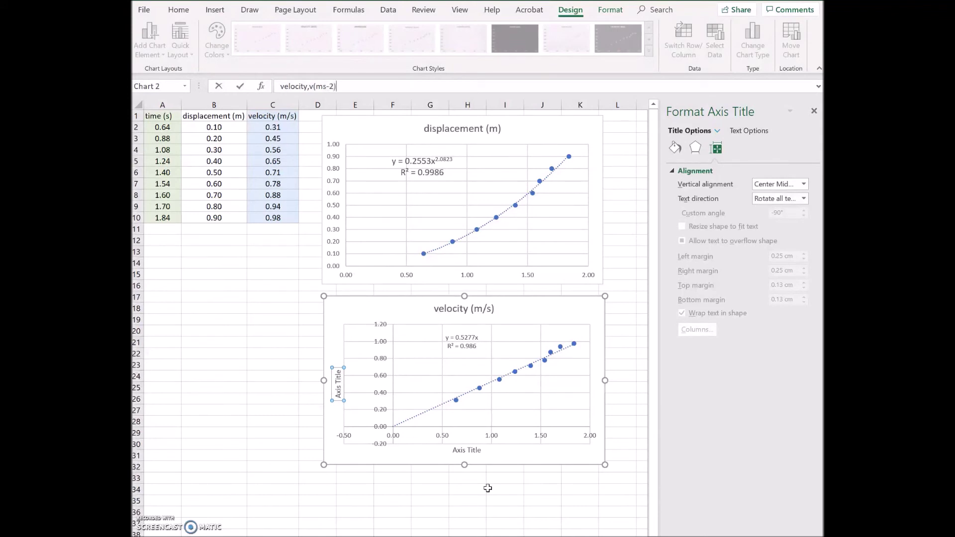
{"action": "left_click", "coordinate": [401, 318]}
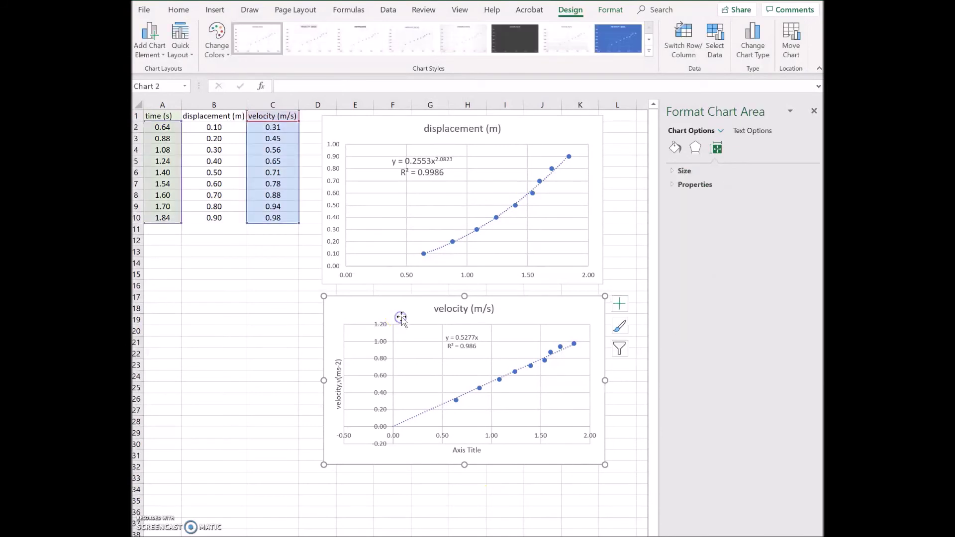
Format the "-2" in the velocity chart's vertical axis title as superscript
{"action": "left_click", "coordinate": [338, 369]}
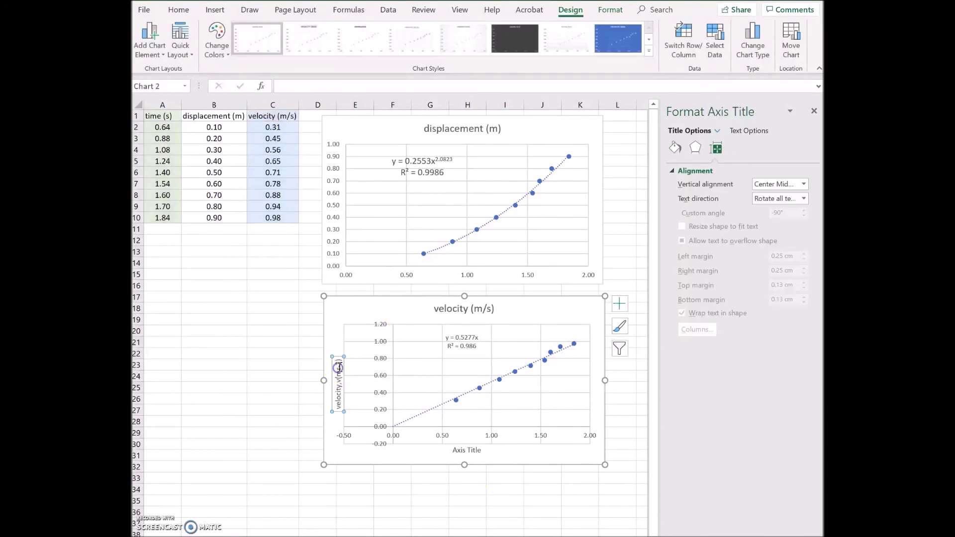
{"action": "left_click_drag", "start_coordinate": [339, 367], "coordinate": [338, 359]}
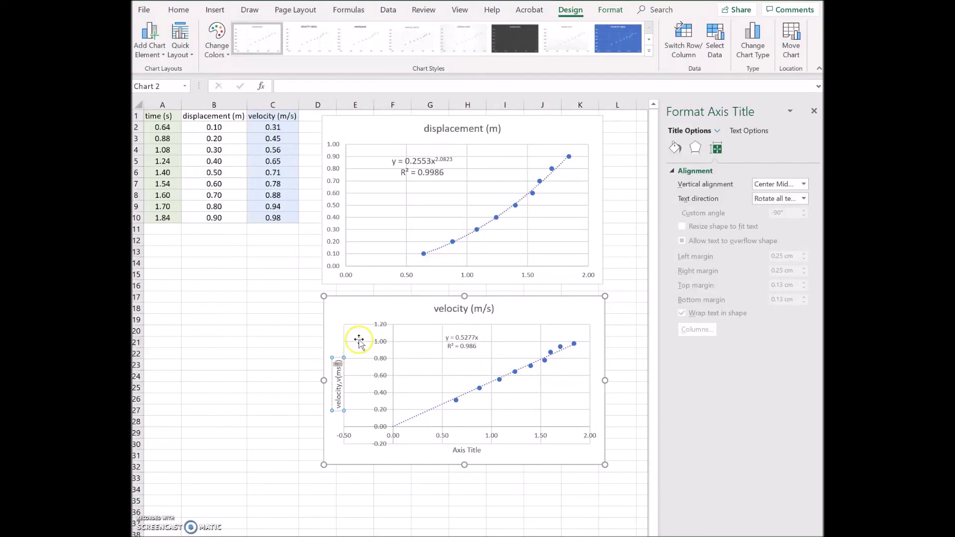
{"action": "left_click", "coordinate": [349, 311]}
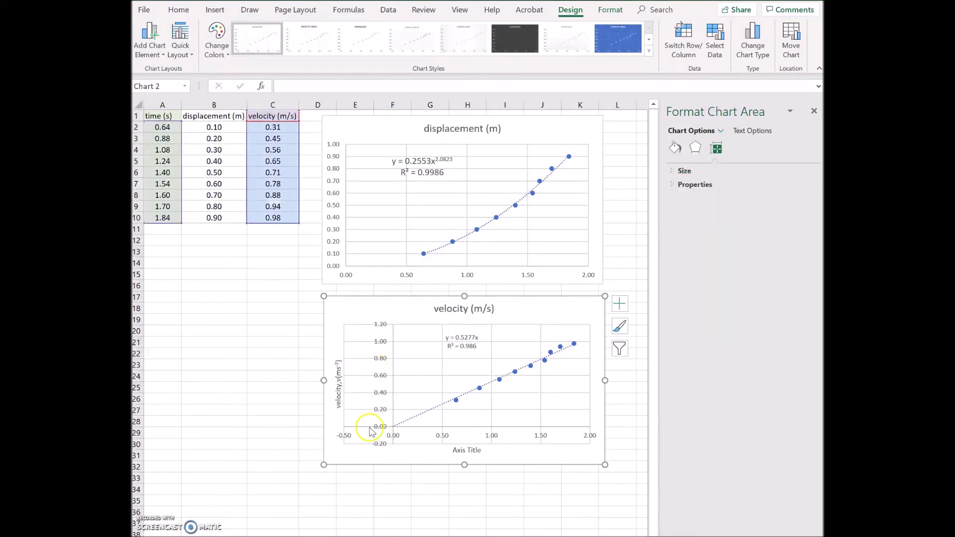
Set the velocity chart's horizontal axis title to "time, t (s)"
{"action": "left_click", "coordinate": [466, 451]}
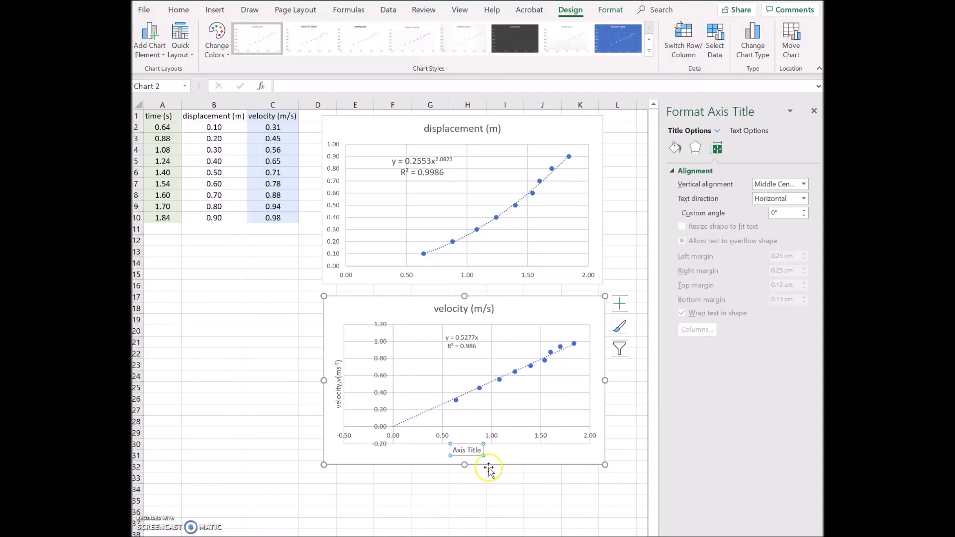
{"action": "type", "text": "time, t (s"}
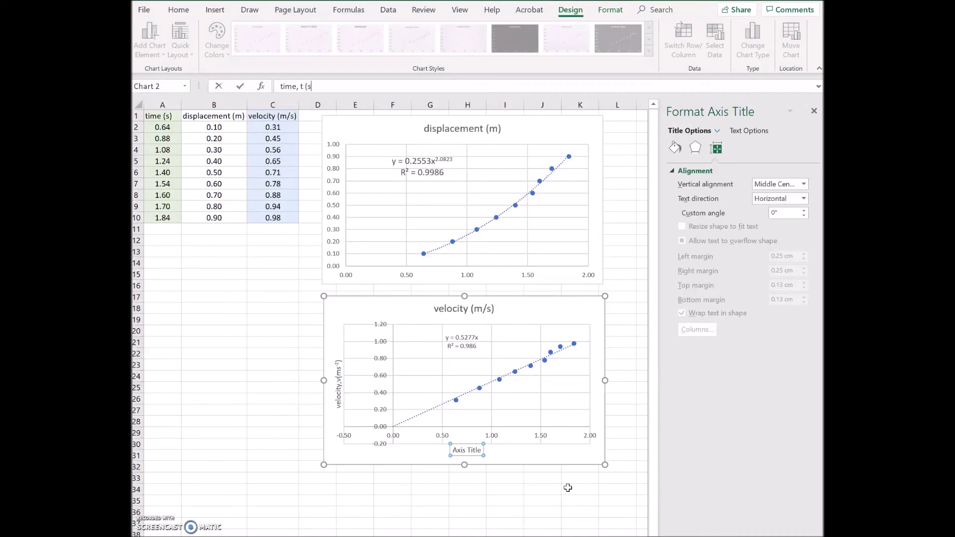
{"action": "left_click", "coordinate": [559, 456]}
Change the velocity chart's title to "velocity vs time"
{"action": "left_click", "coordinate": [463, 309]}
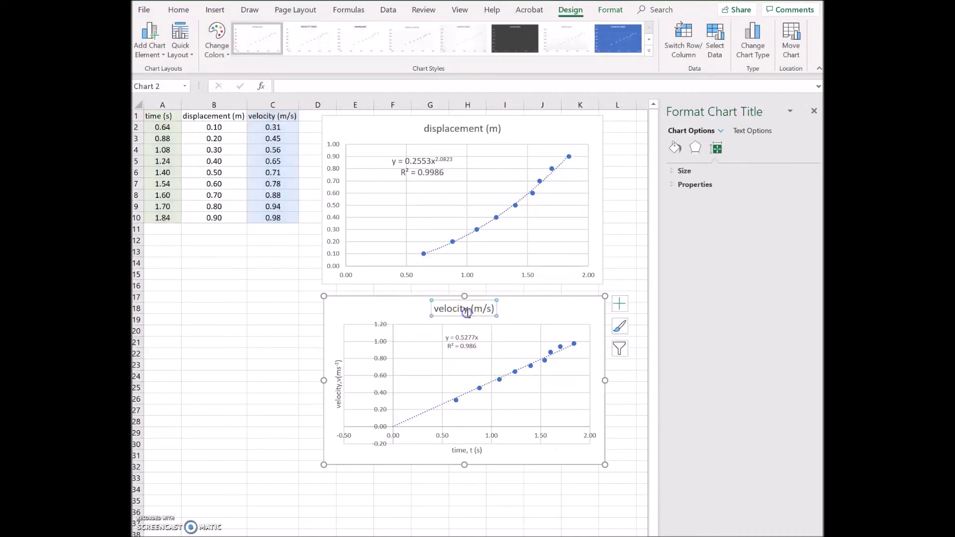
{"action": "left_click_drag", "start_coordinate": [472, 311], "coordinate": [493, 311]}
{"action": "type", "text": "vs t"}
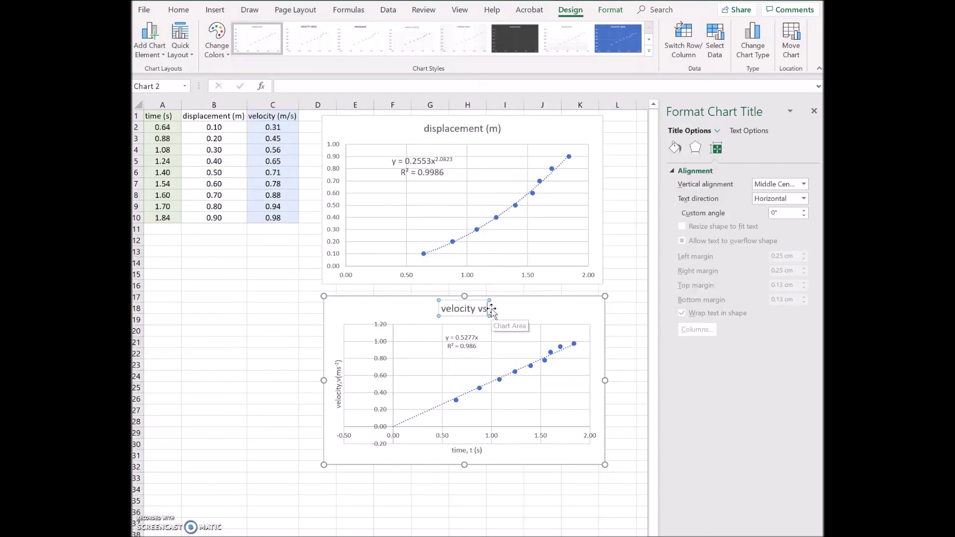
{"action": "type", "text": "ime"}
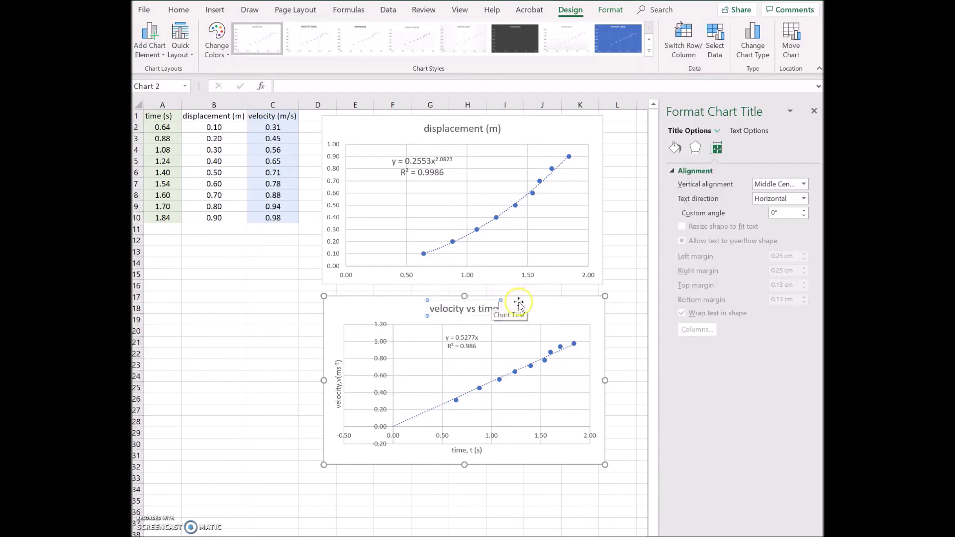
{"action": "left_click", "coordinate": [543, 314]}
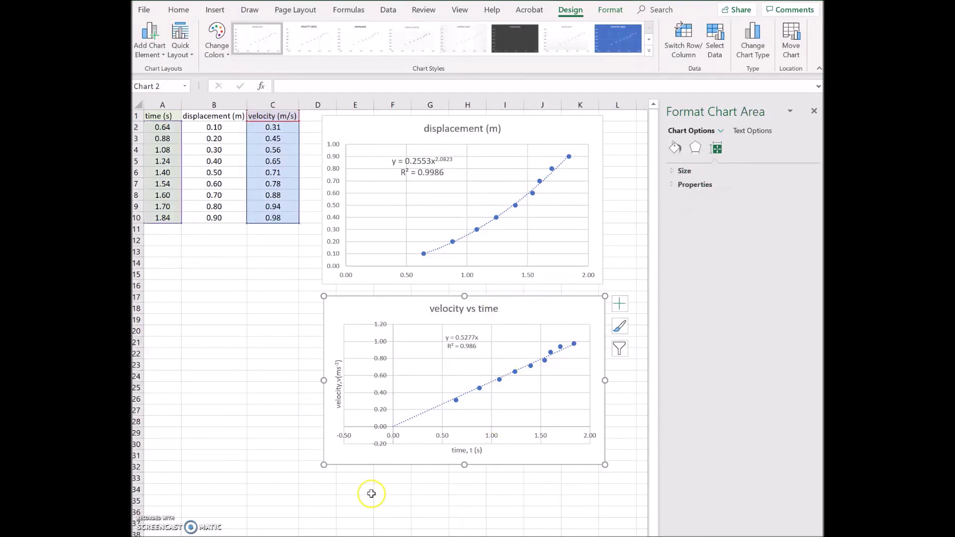